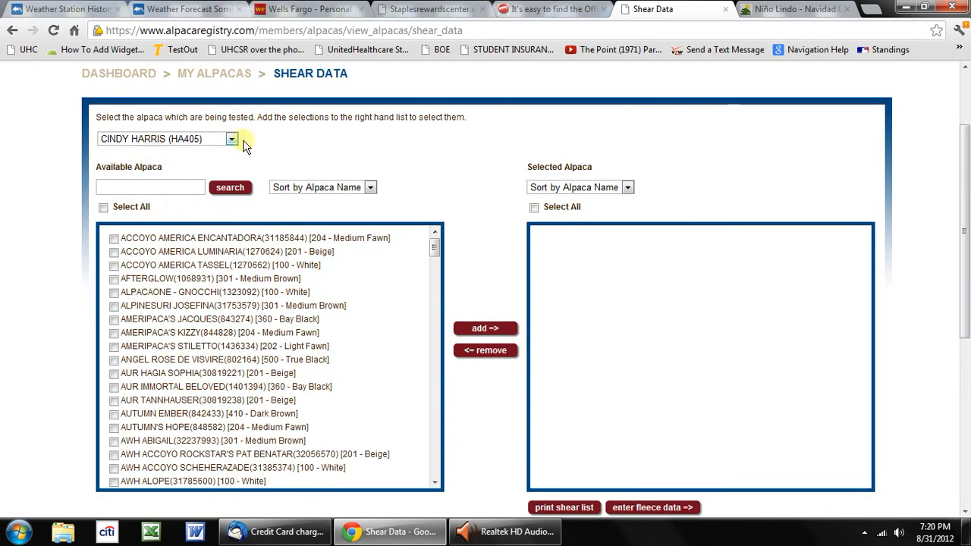
- Mark the first five available alpacas, from ACCOYO AMERICA ENCANTADORA through ALPACAONE - GNOCCHI
click(114, 240)
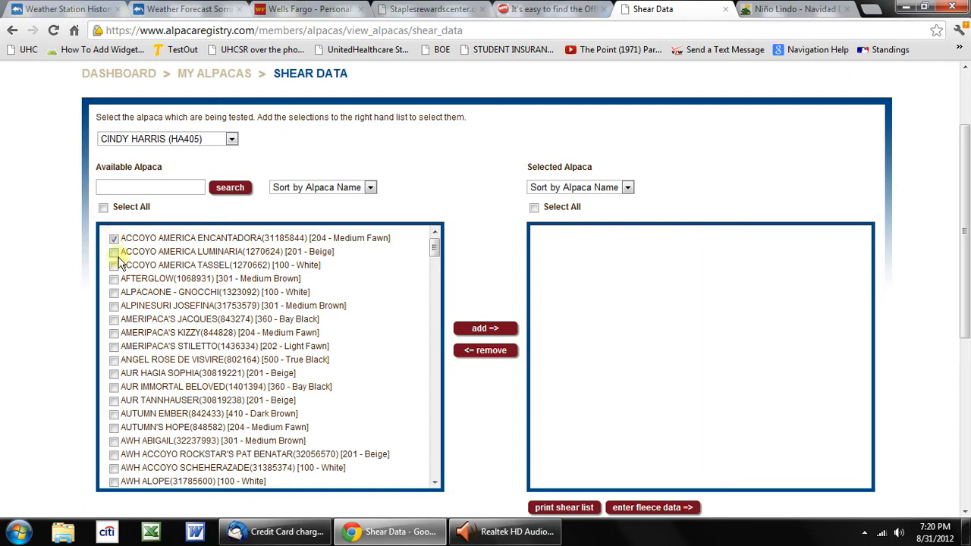
click(114, 252)
click(114, 266)
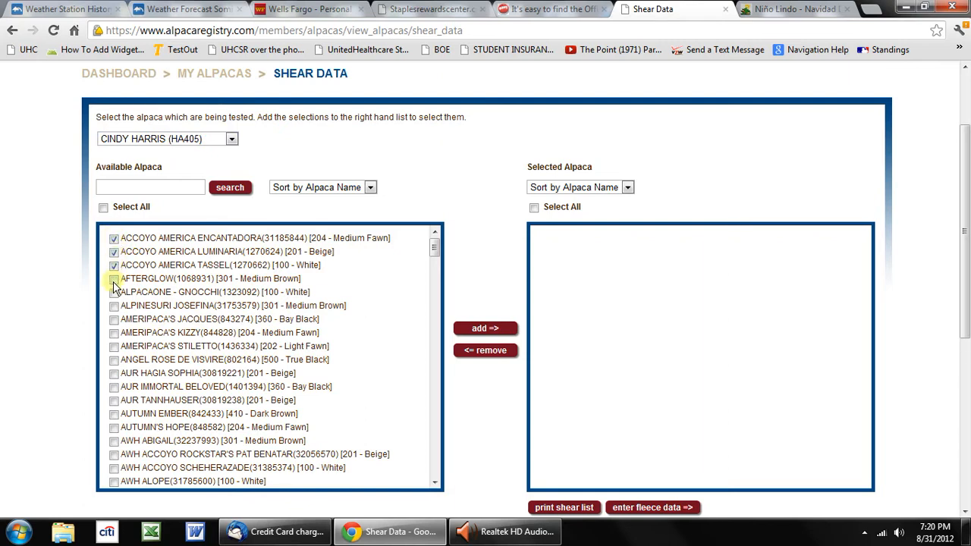
click(114, 279)
click(114, 292)
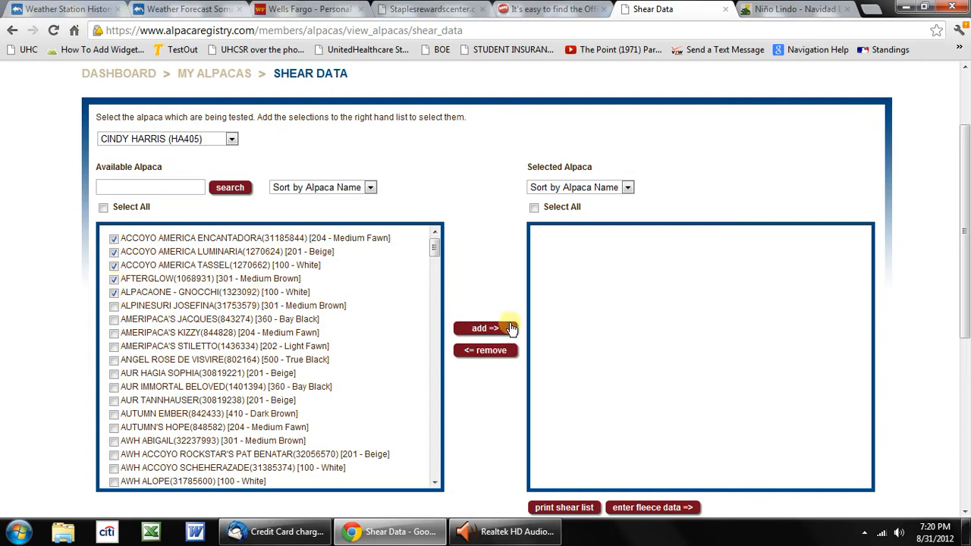
- Unmark the three ACCOYO AMERICA alpacas and add AFTERGLOW and ALPACAONE - GNOCCHI to the selected alpaca list
click(114, 239)
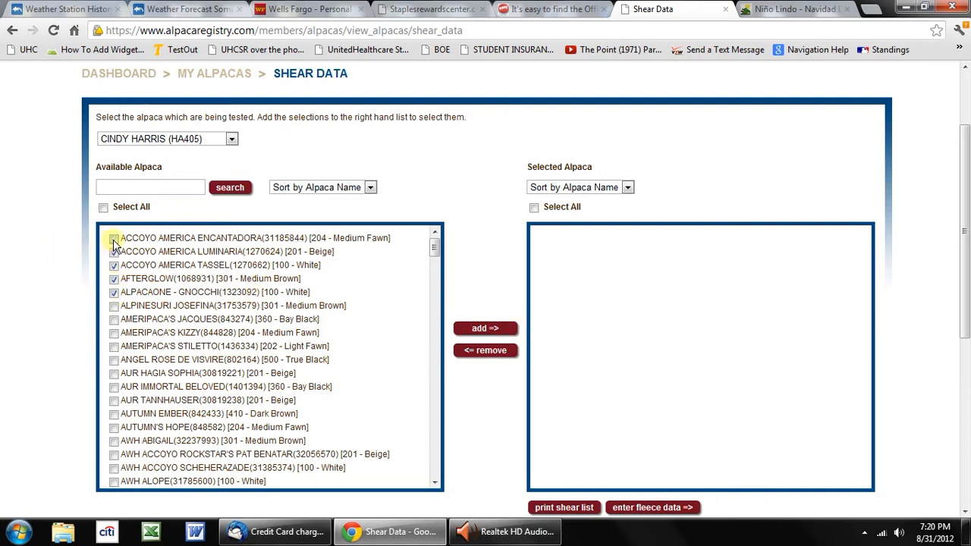
click(114, 252)
click(114, 266)
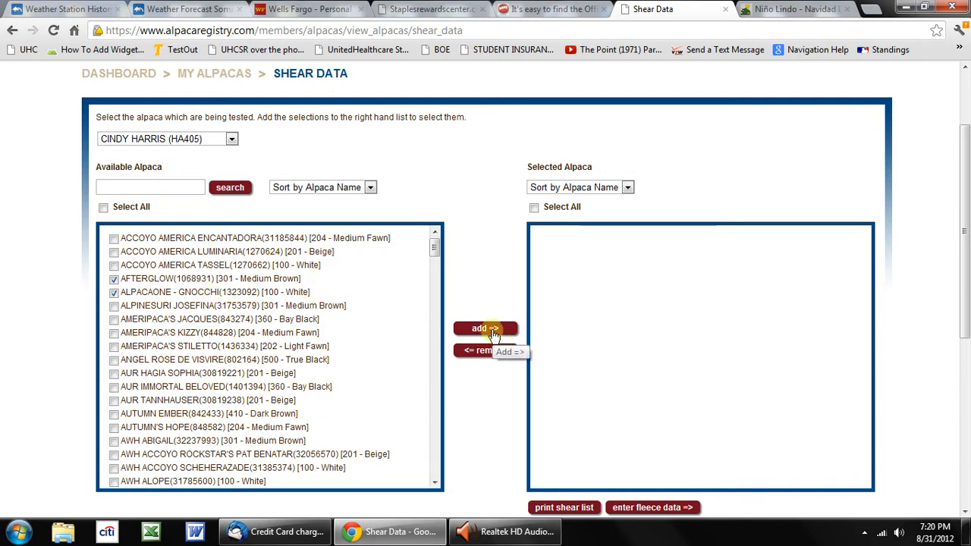
click(492, 331)
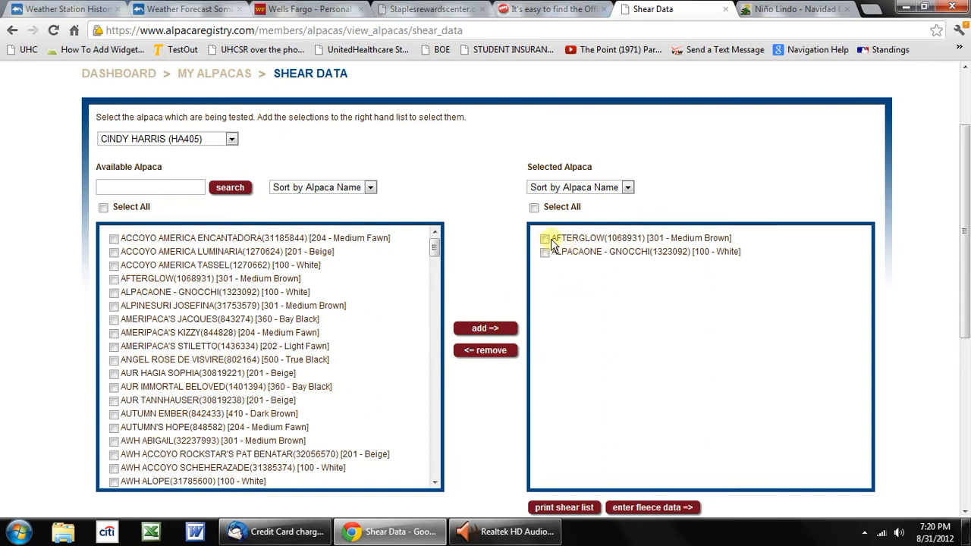
- Open the fleece data form for all selected alpacas and enter Alpacas At Windy Hill as the farm name
click(535, 208)
click(677, 511)
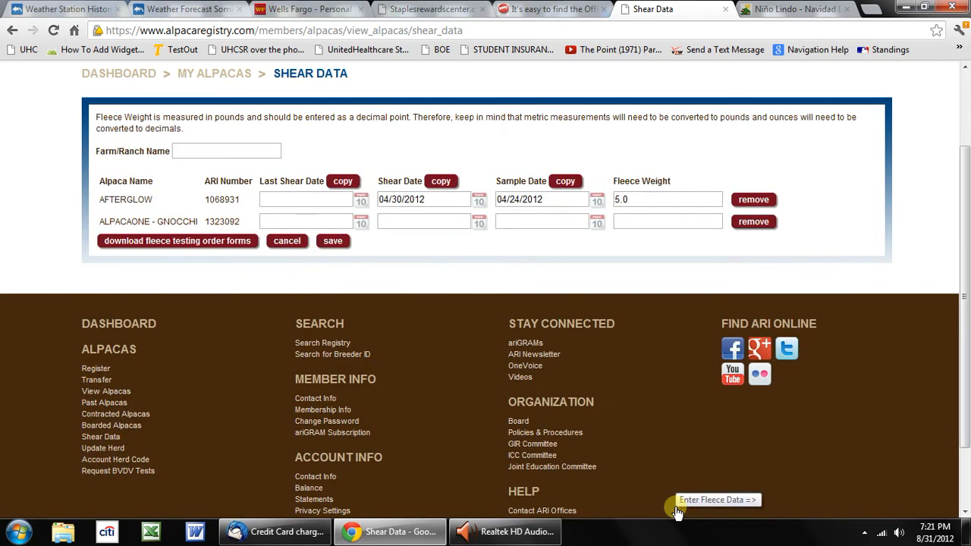
click(221, 151)
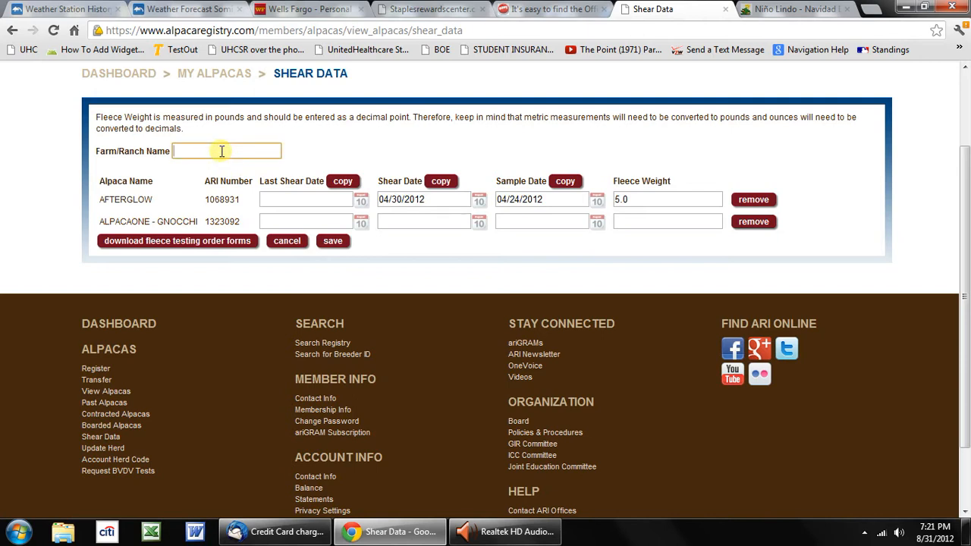
text(Alpacas At Windy Hill)
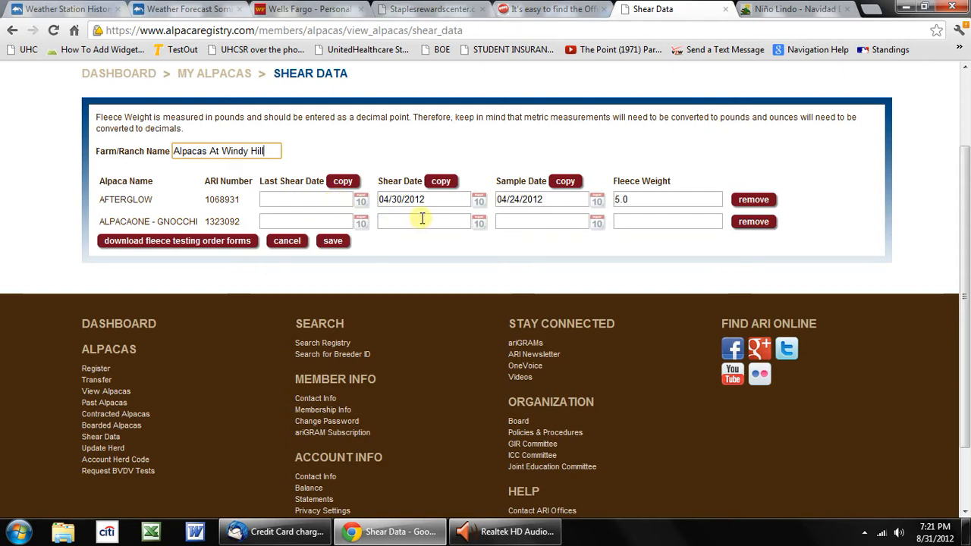
- Set AFTERGLOW's last shear date to 3/20/2011 and go through its shear date, sample date and fleece weight
click(331, 199)
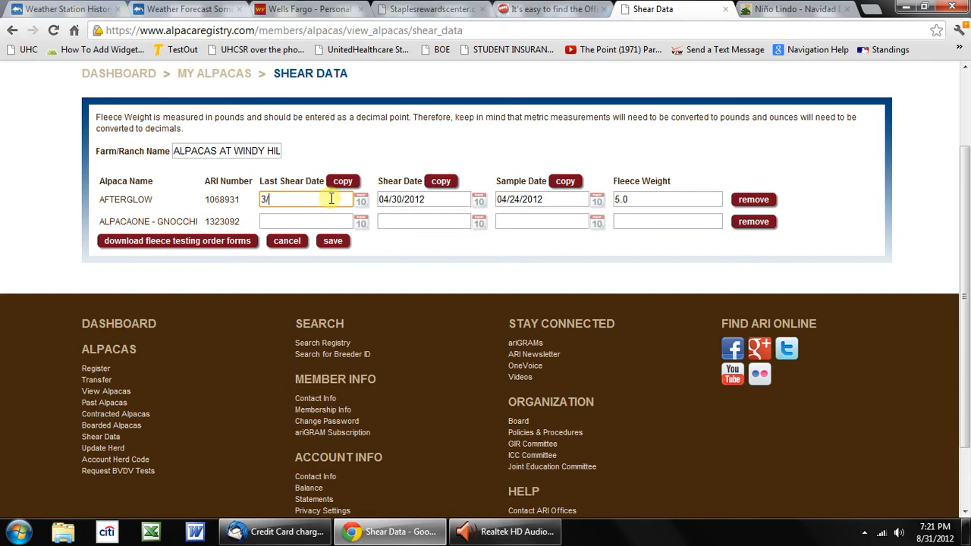
text(3/20/)
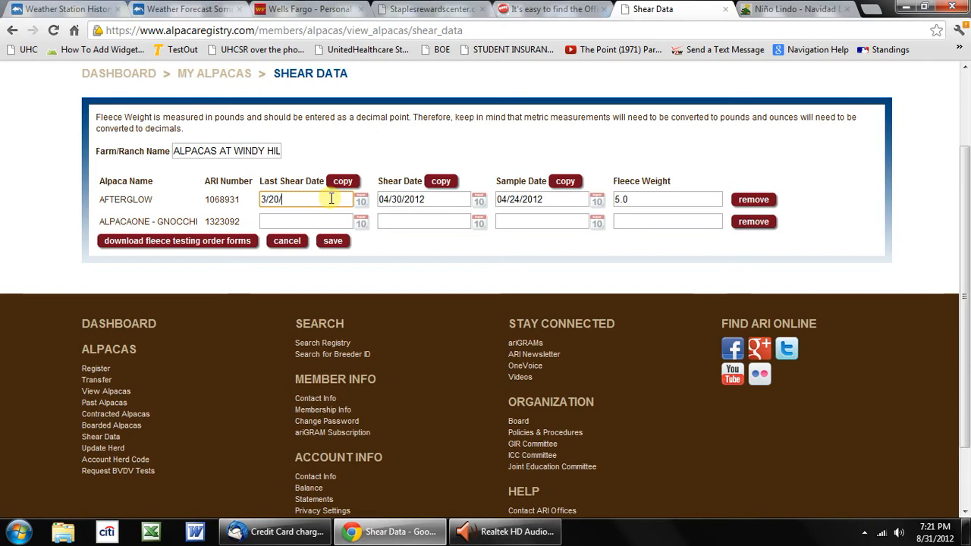
text(2011)
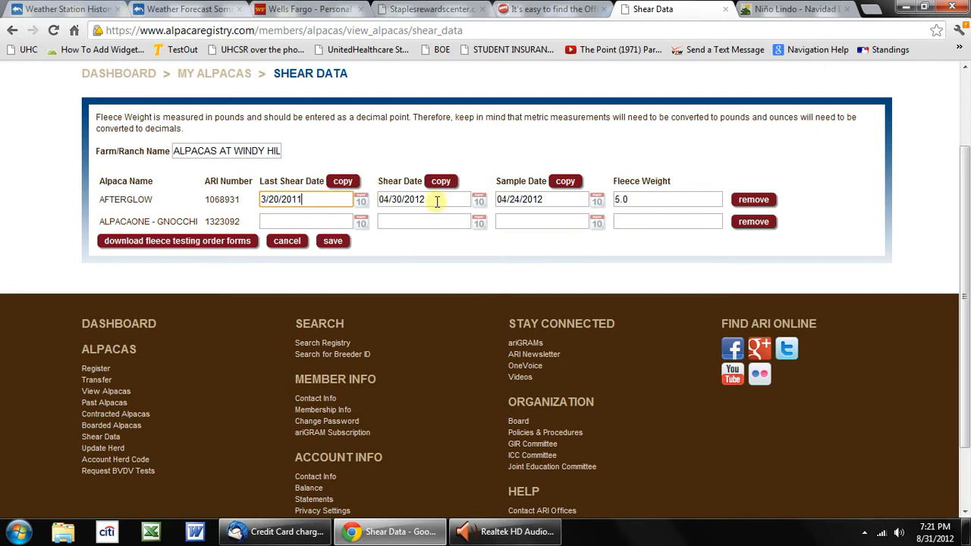
click(404, 199)
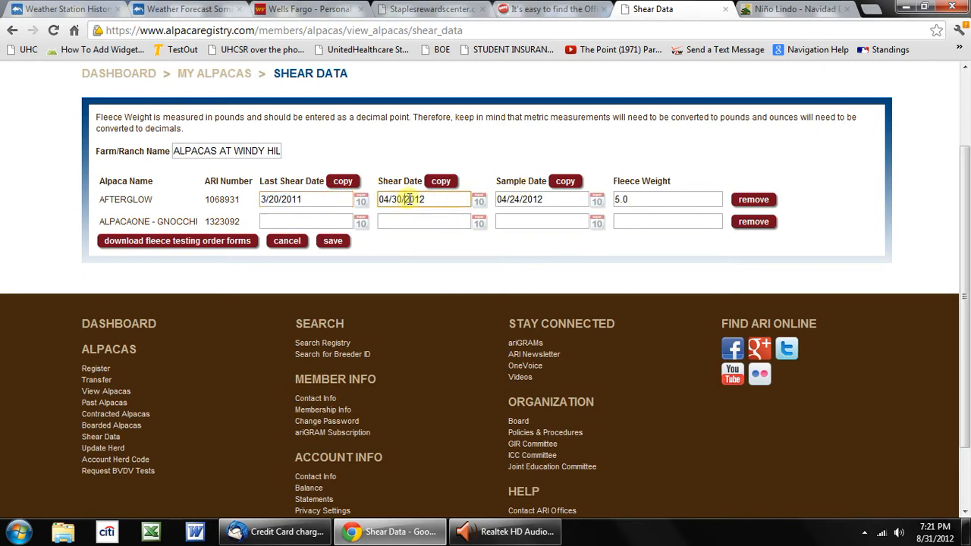
click(527, 199)
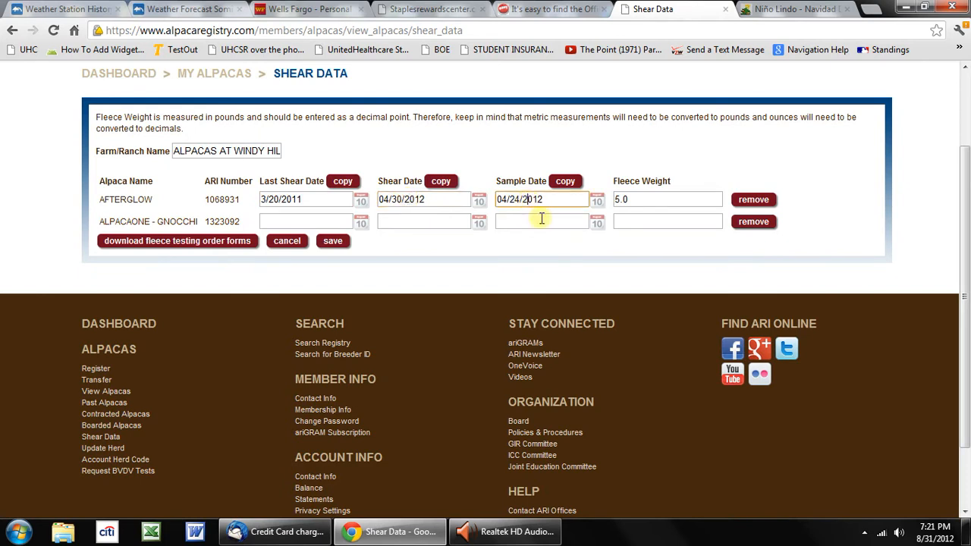
click(647, 197)
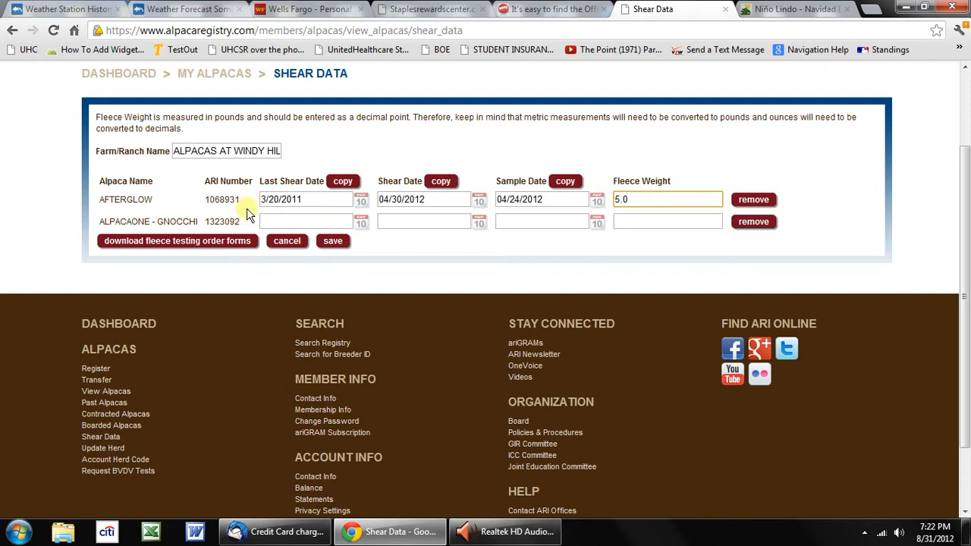
- Set ALPACAONE - GNOCCHI's last shear date to 3/20/2011
click(300, 219)
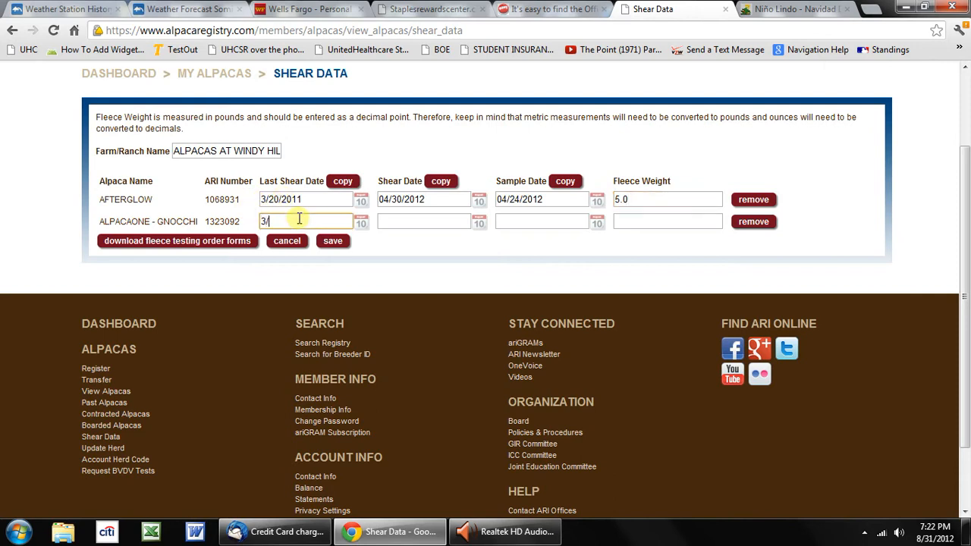
text(3/20/2011)
- Copy AFTERGLOW's shear date and sample date to ALPACAONE - GNOCCHI and set its fleece weight to 6.0
click(413, 219)
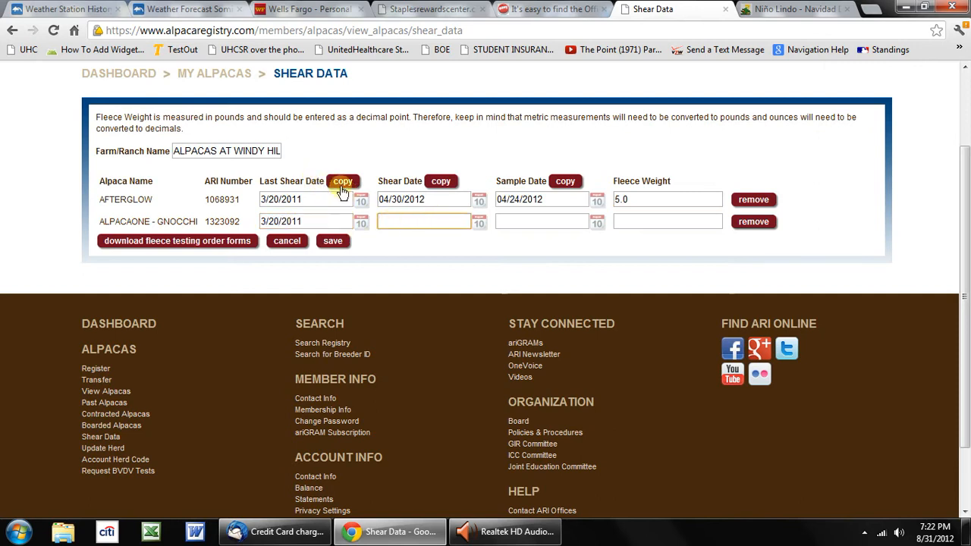
click(442, 183)
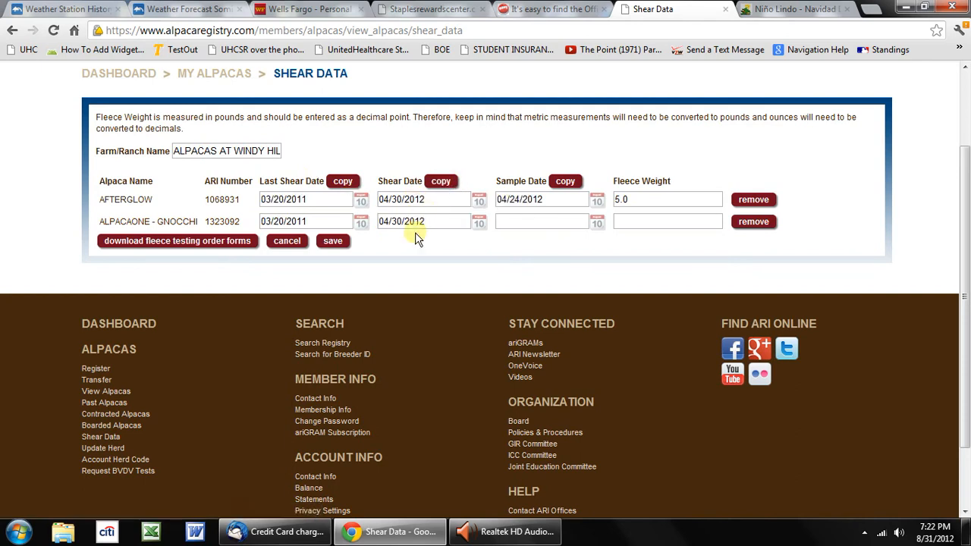
click(566, 184)
click(657, 223)
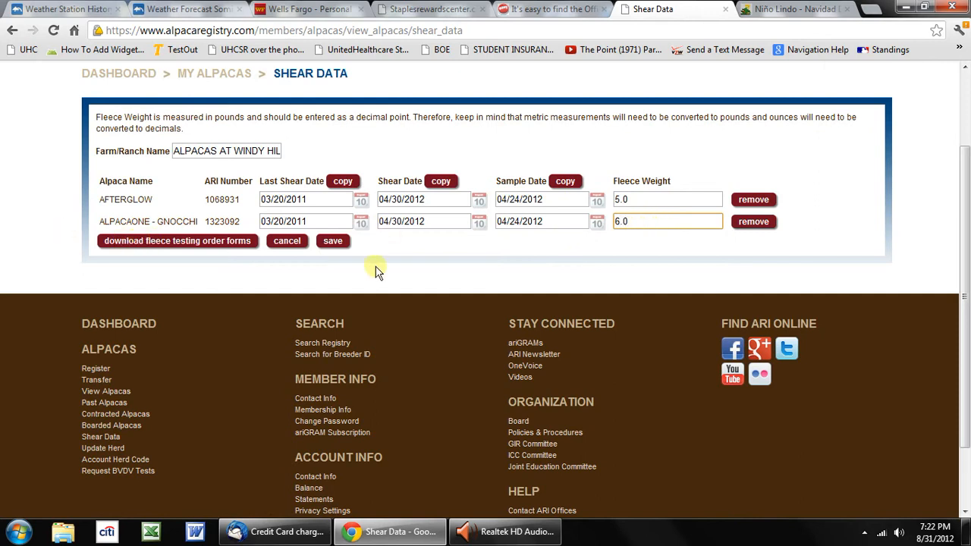
- Download the fleece testing order forms, keep the PDF file, and open it in a maximized Adobe Reader window
click(157, 241)
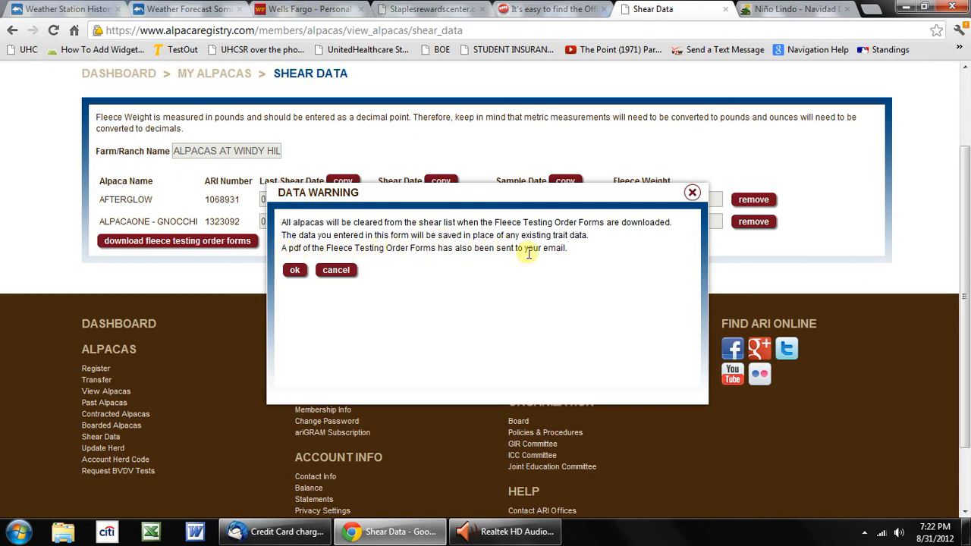
click(295, 271)
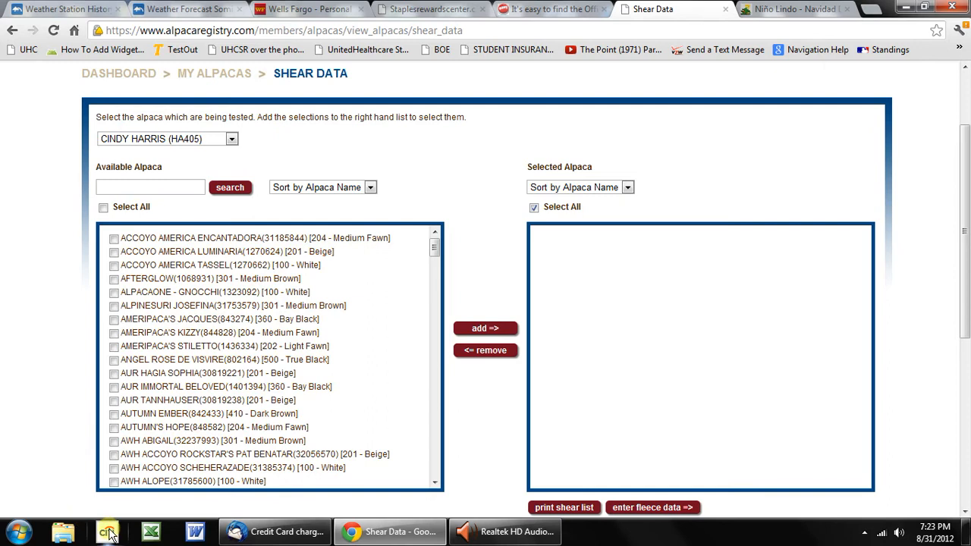
mouse_move(260, 503)
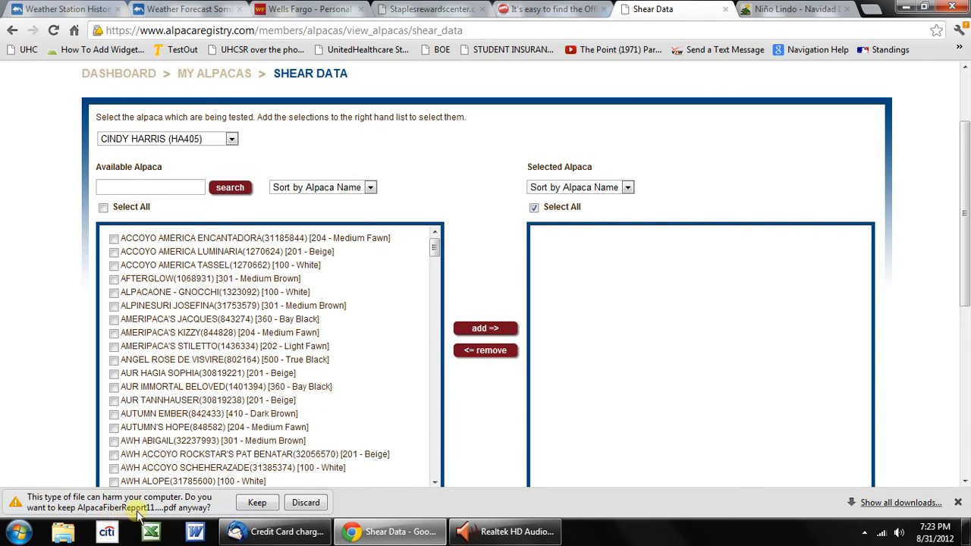
click(257, 503)
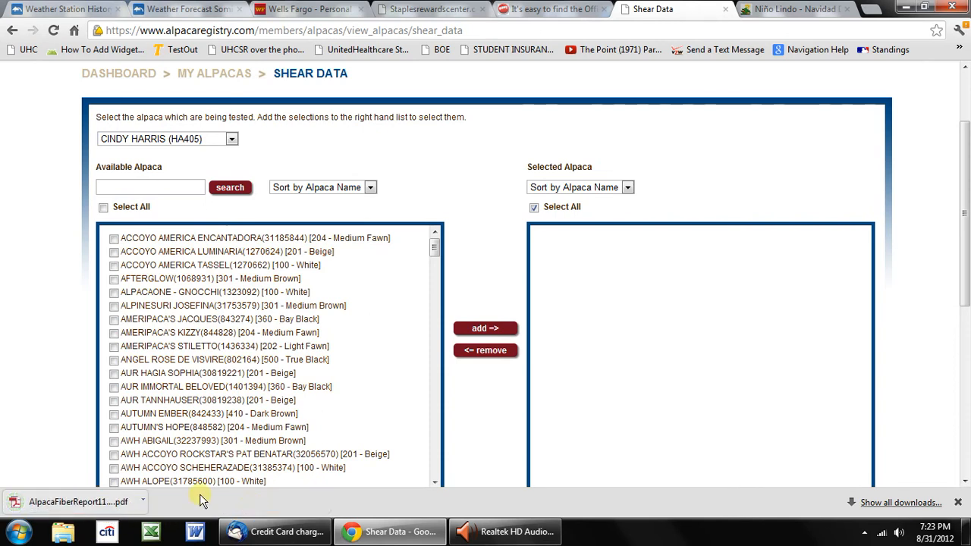
click(64, 504)
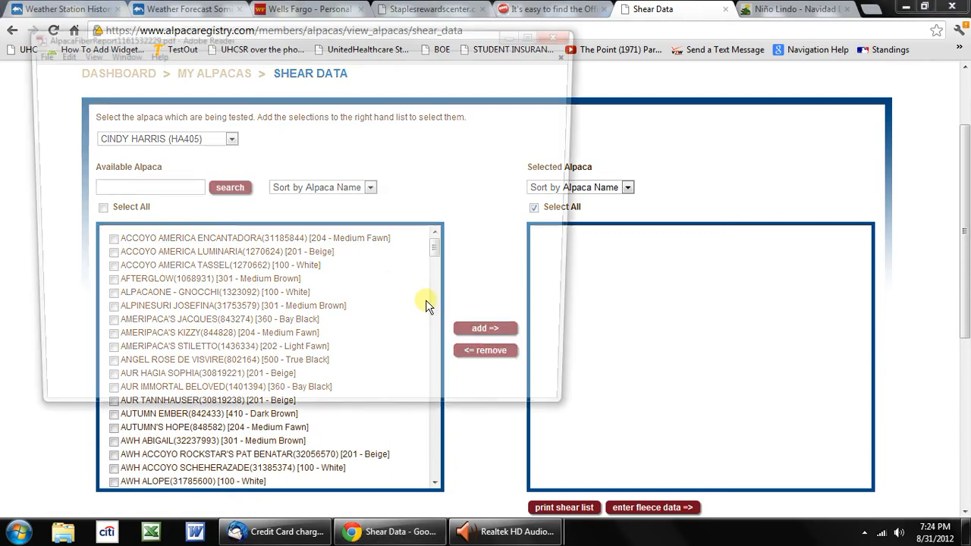
click(538, 35)
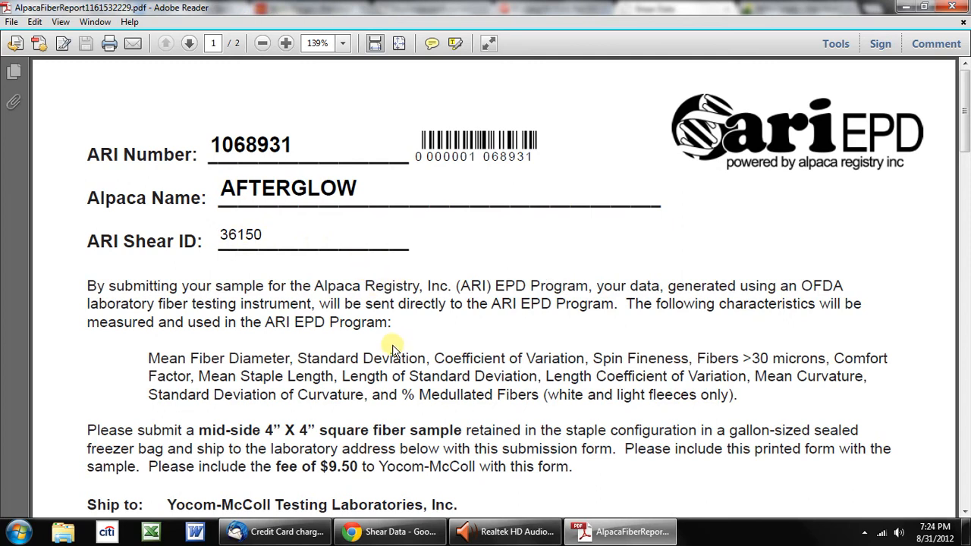
- Review the sample date, shear dates and listed owner in the alpaca information on AFTERGLOW's order form
scroll(418, 368, down, 10)
scroll(420, 368, up, 2)
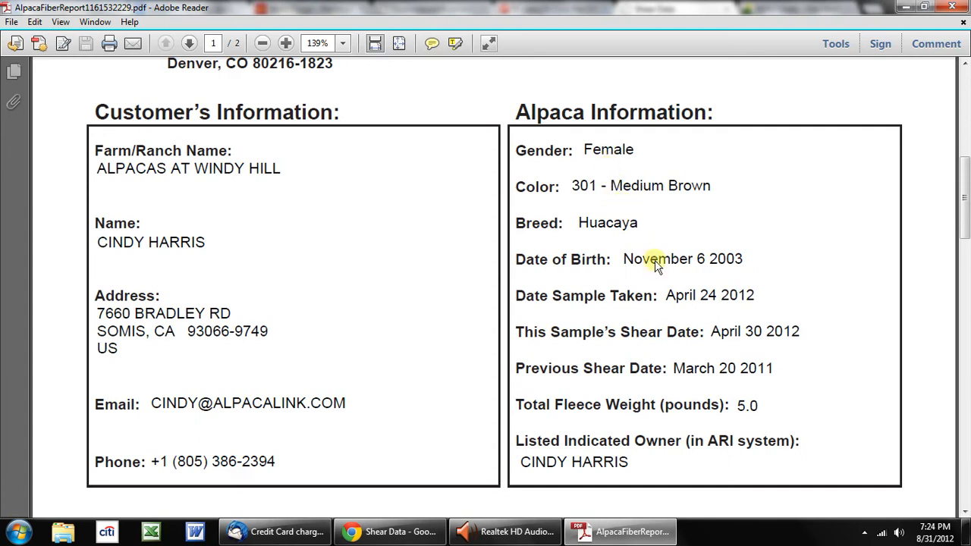
click(701, 297)
click(719, 333)
click(732, 370)
click(620, 440)
click(605, 463)
- Check the consent and signature lines on AFTERGLOW's form and read through ALPACAONE - GNOCCHI's form on page 2
scroll(634, 428, down, 5)
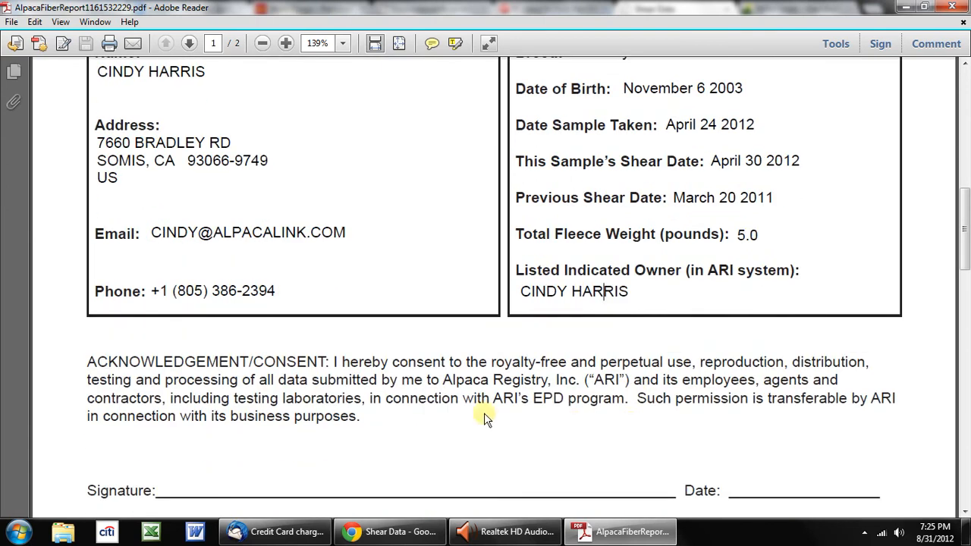
click(117, 491)
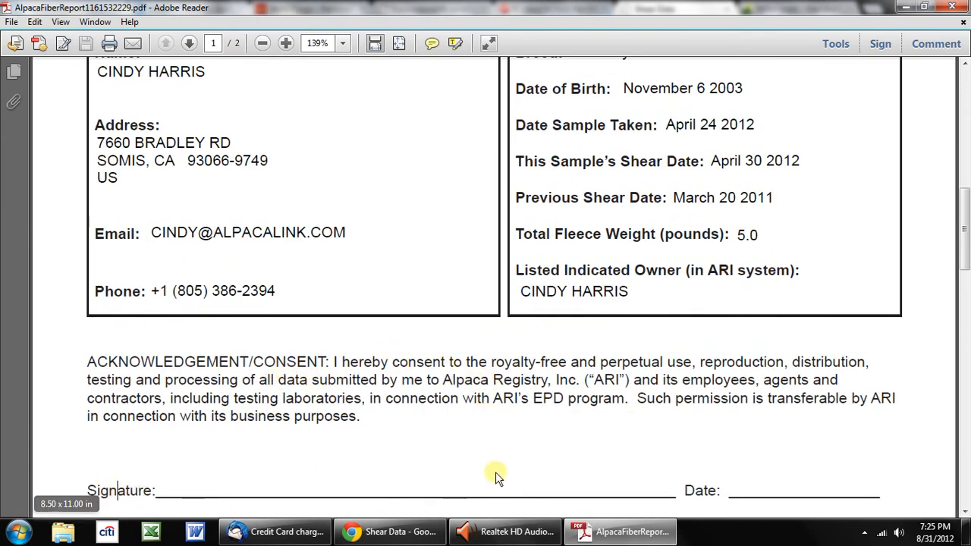
scroll(740, 470, down, 10)
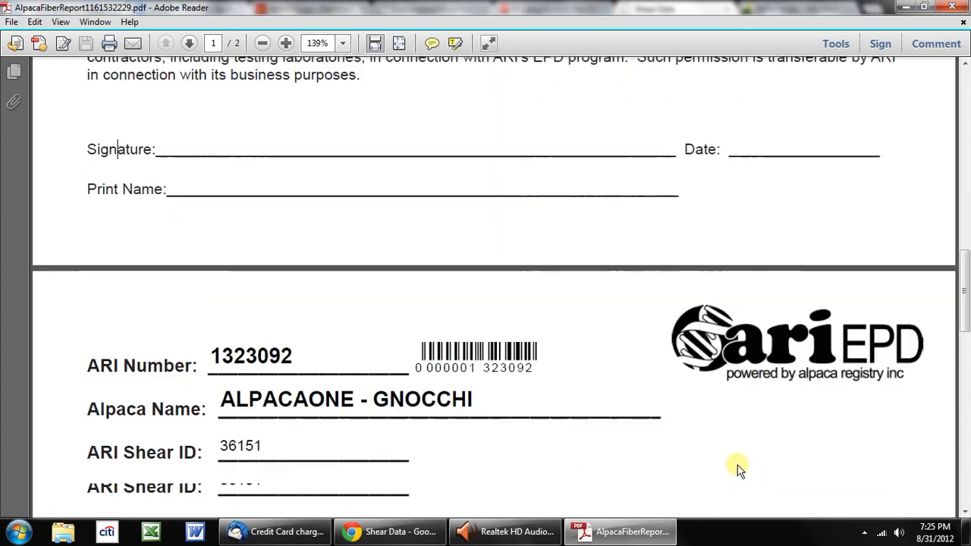
scroll(740, 470, down, 10)
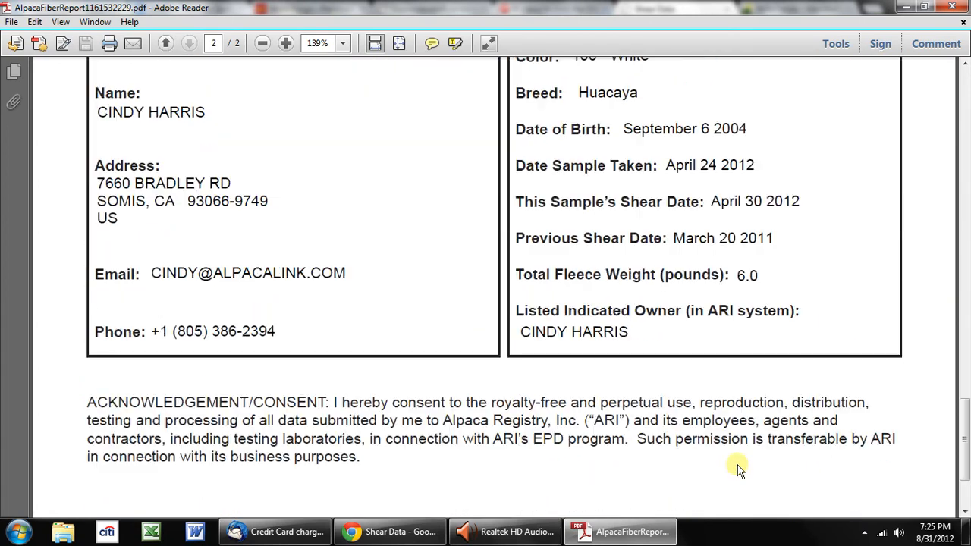
scroll(739, 471, down, 4)
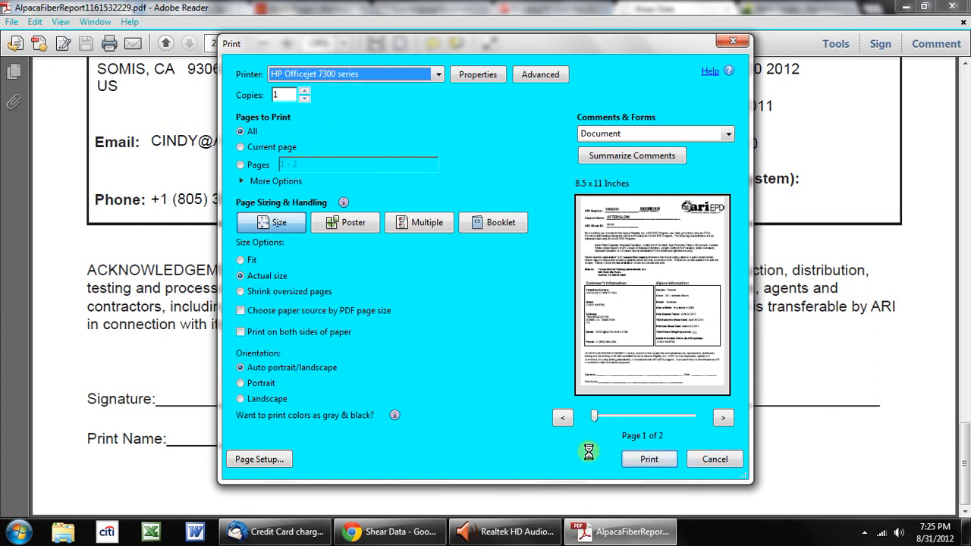
- Inspect the printer choice for the order forms without printing, and minimize the document window
click(327, 73)
click(501, 126)
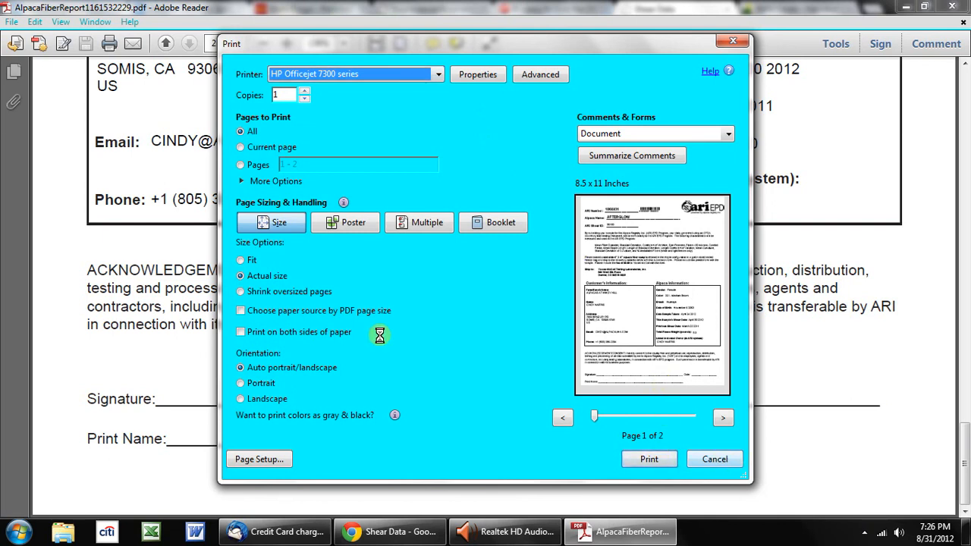
click(714, 460)
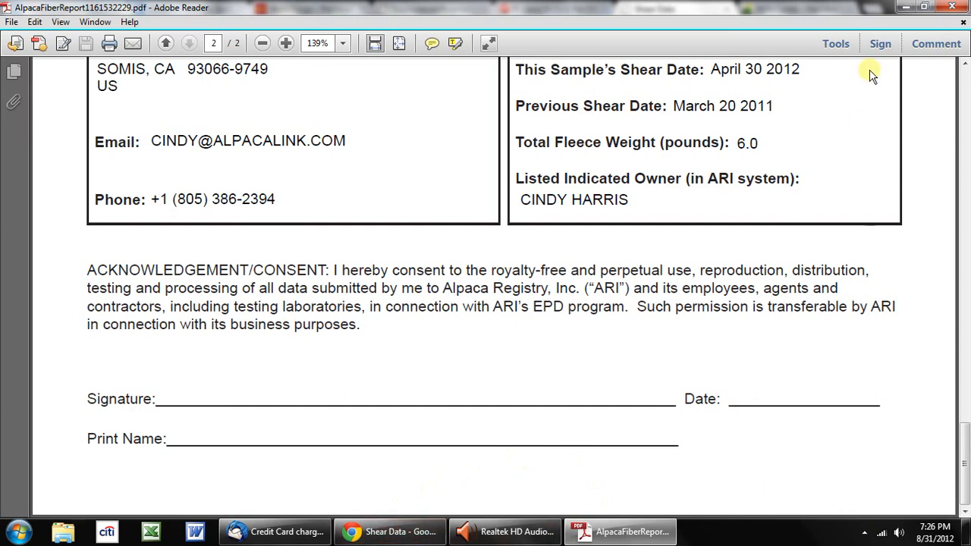
click(903, 6)
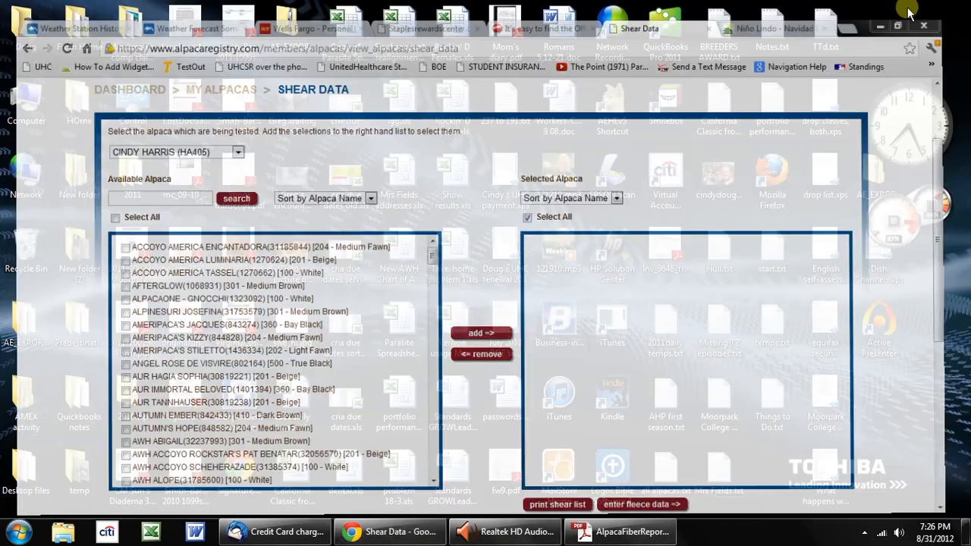